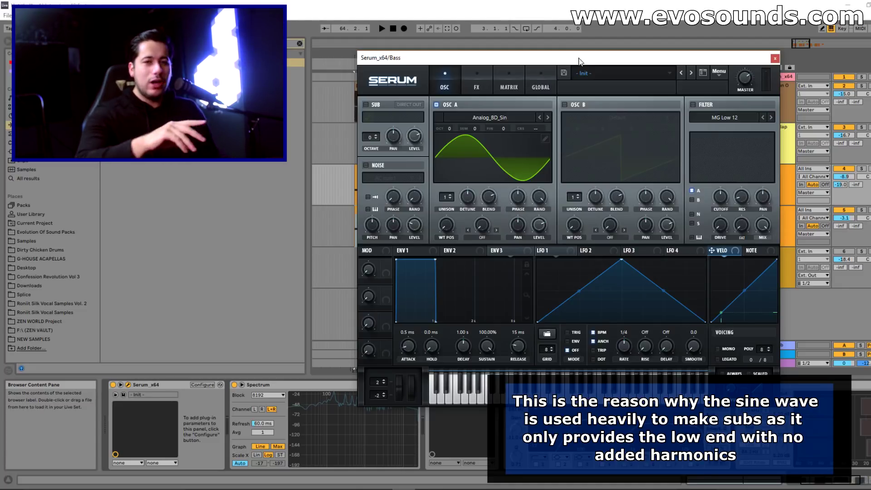
Solo the Bass track and play it to examine the sine wave's frequencies in the enlarged spectrum display.
drag(683, 58, 413, 286)
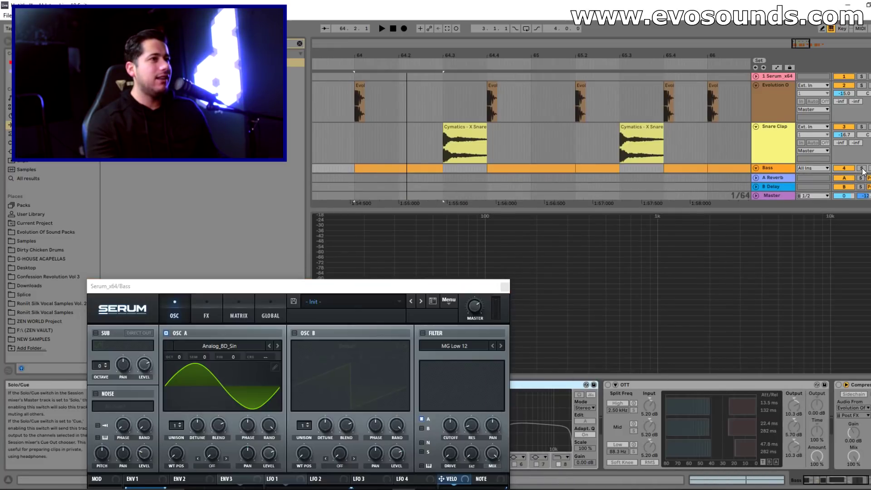
key(space)
key(space)
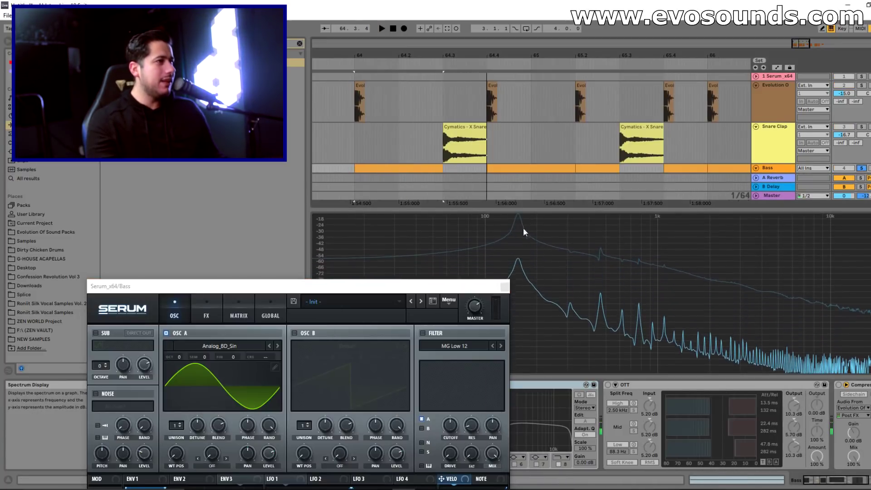
Set oscillator A's octave to -2, then select the first Bass clip and unsolo the track to hear the full mix.
drag(245, 287, 287, 156)
double_click(652, 334)
drag(423, 156, 559, 40)
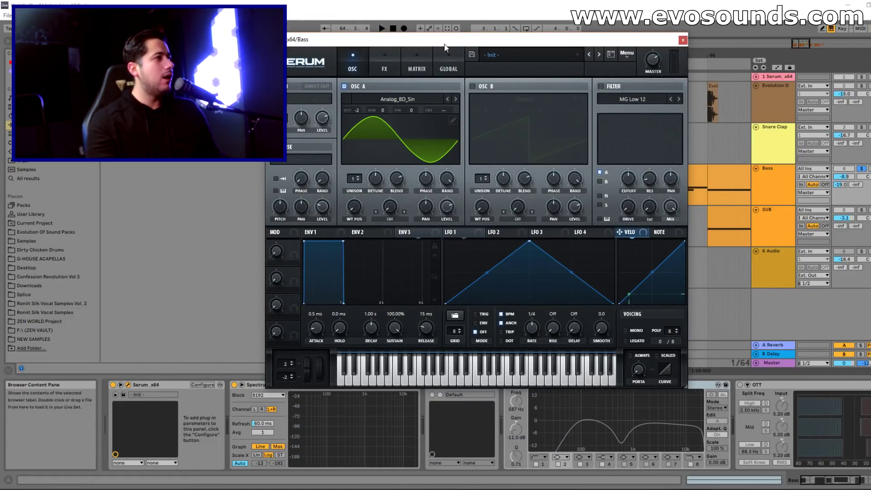
drag(431, 40, 425, 230)
click(385, 181)
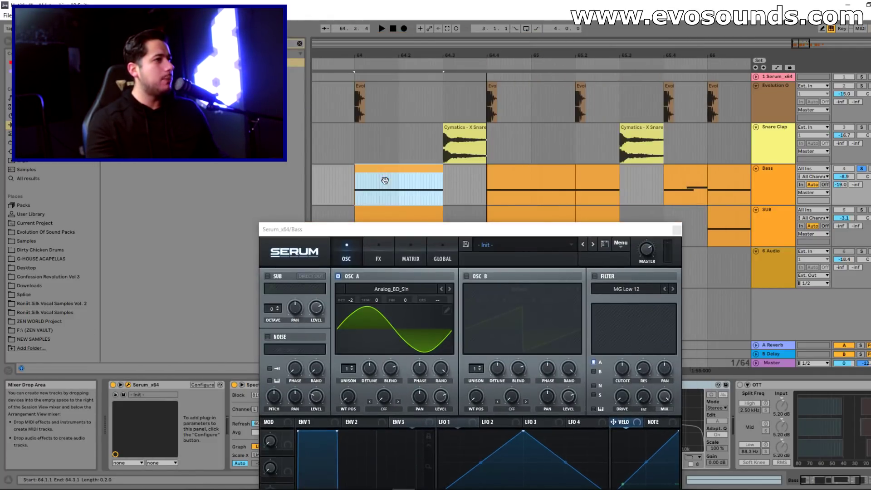
click(862, 169)
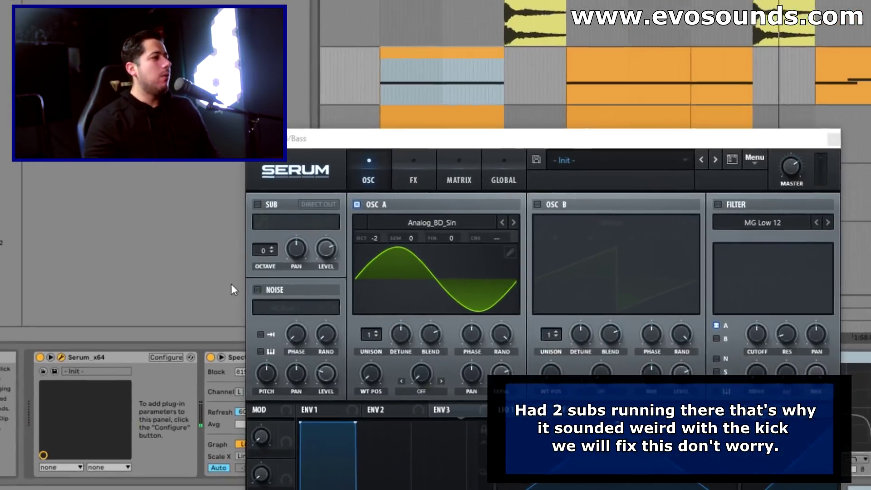
Enable the noise oscillator, load the BrightWhite noise and set its level to 7%.
click(267, 336)
click(283, 274)
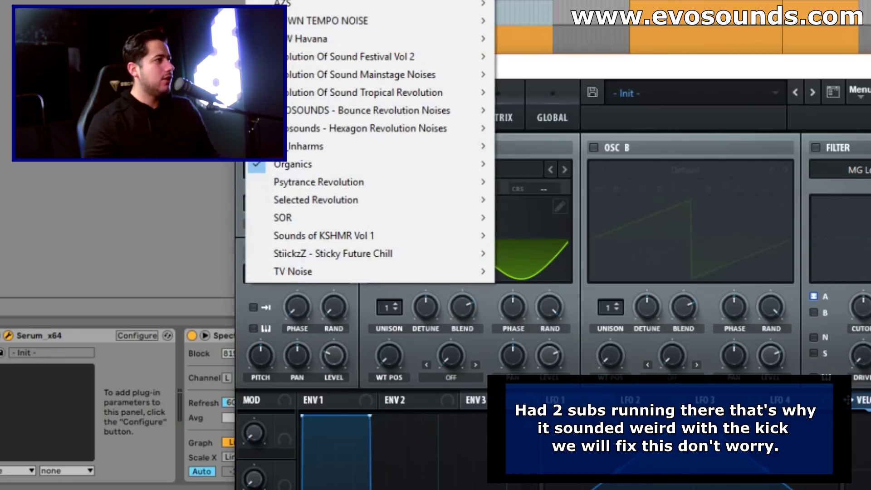
click(438, 132)
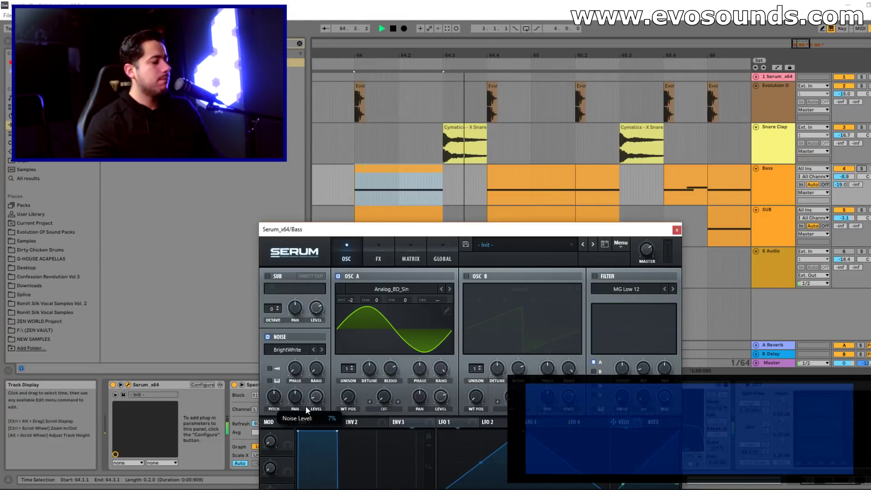
drag(416, 229, 426, 119)
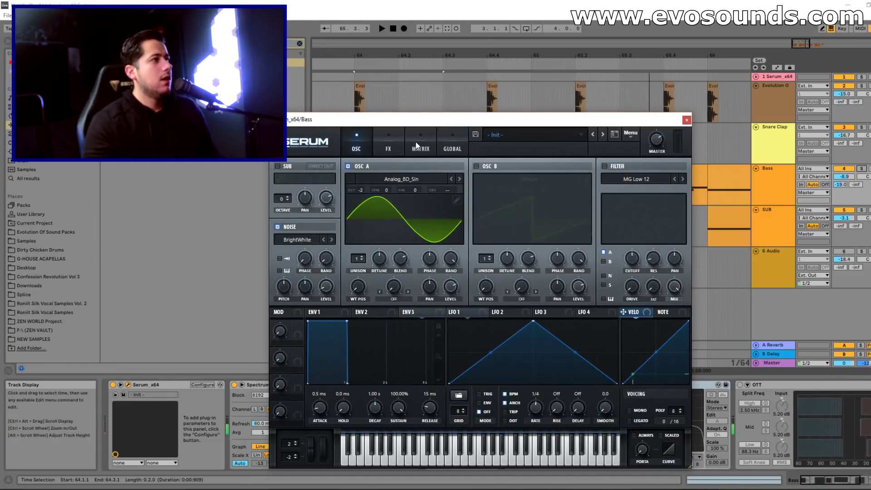
Enable the Tube distortion in the synth's effects and audition the bass with it.
click(389, 144)
click(281, 182)
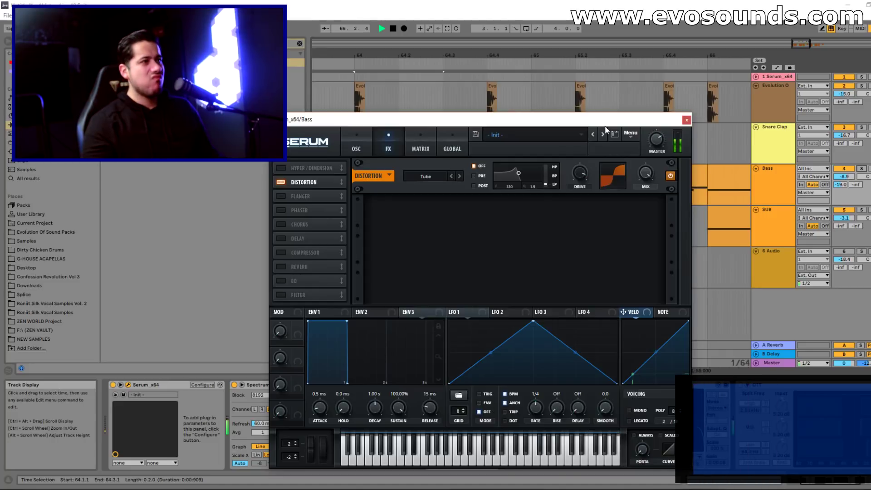
key(space)
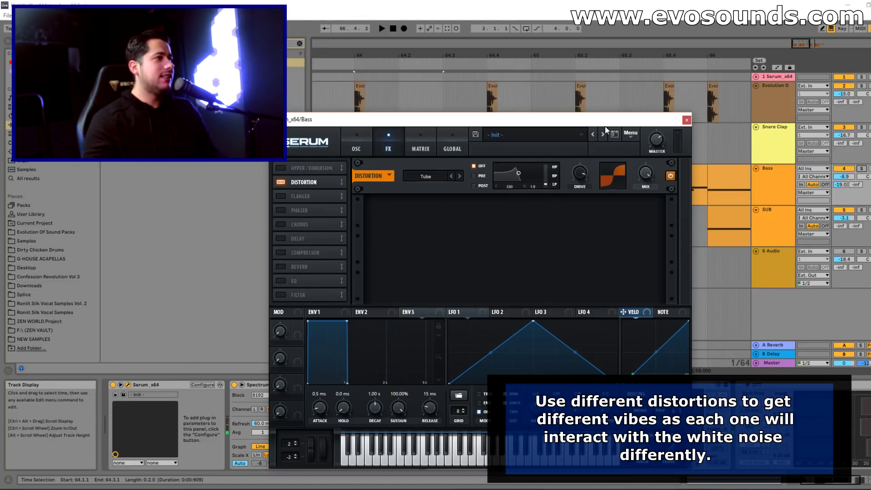
Adjust the noise oscillator's pitch to 68% while auditioning the bass.
click(368, 144)
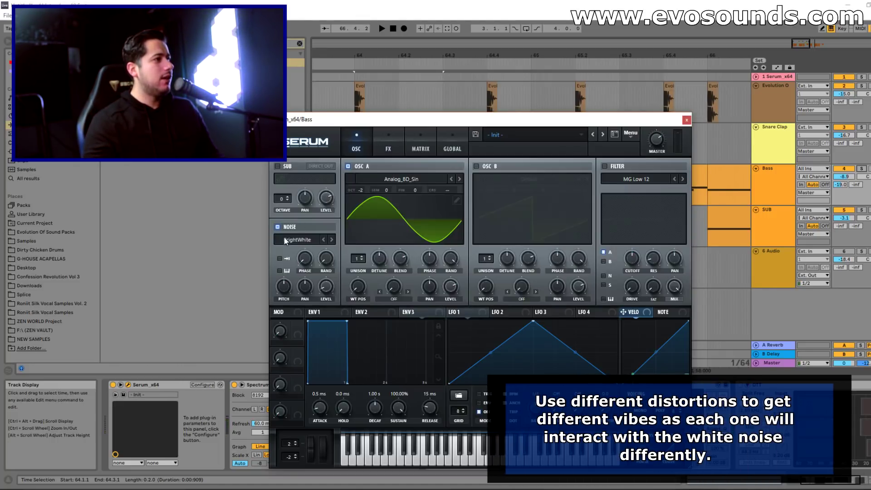
click(290, 228)
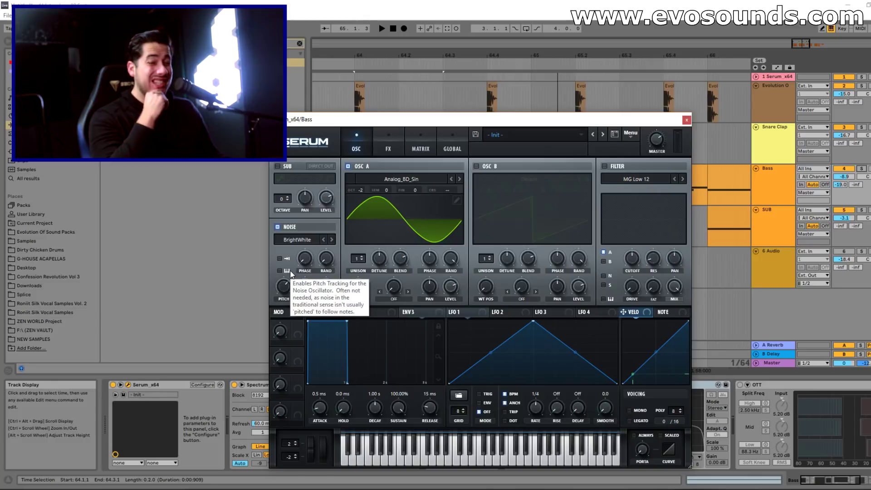
key(space)
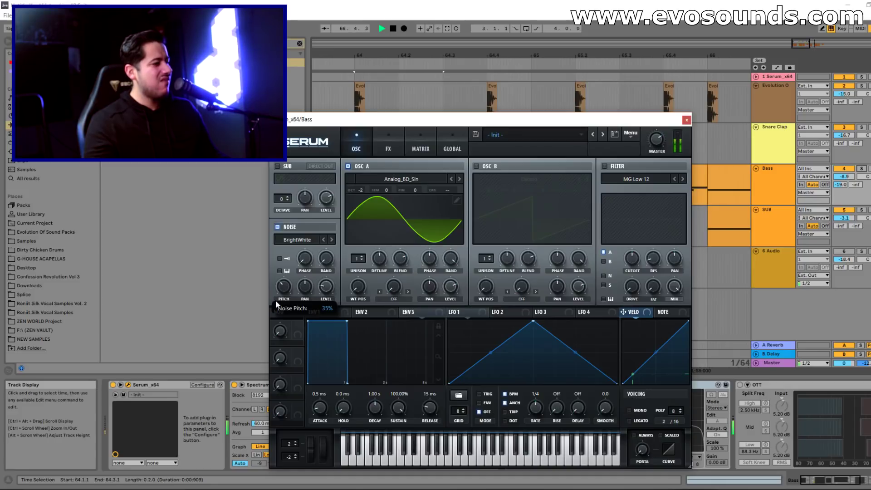
key(space)
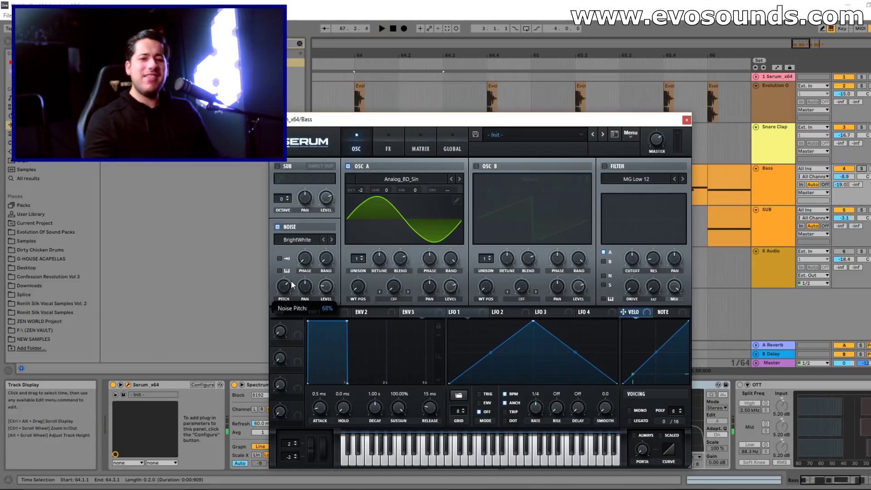
key(space)
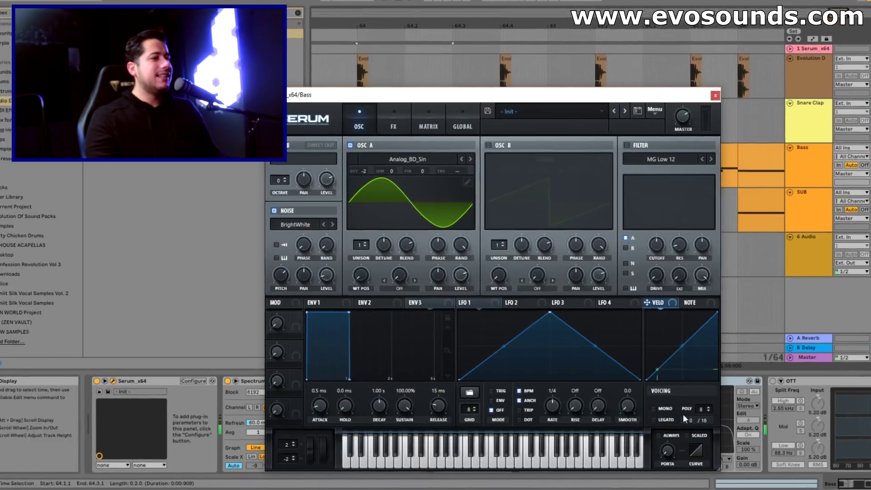
Switch the synth's voicing to Mono with Legato enabled.
click(629, 410)
click(630, 421)
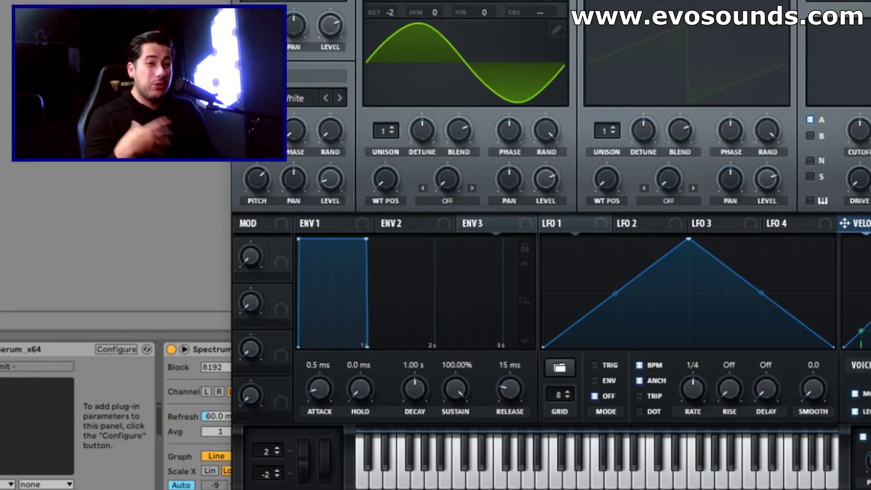
Shape envelope 1 as a long 808 with 1.58 s decay, sustain fully down and 837 ms release, and audition it.
click(354, 224)
drag(459, 401, 459, 435)
drag(420, 394, 429, 384)
drag(510, 385, 524, 363)
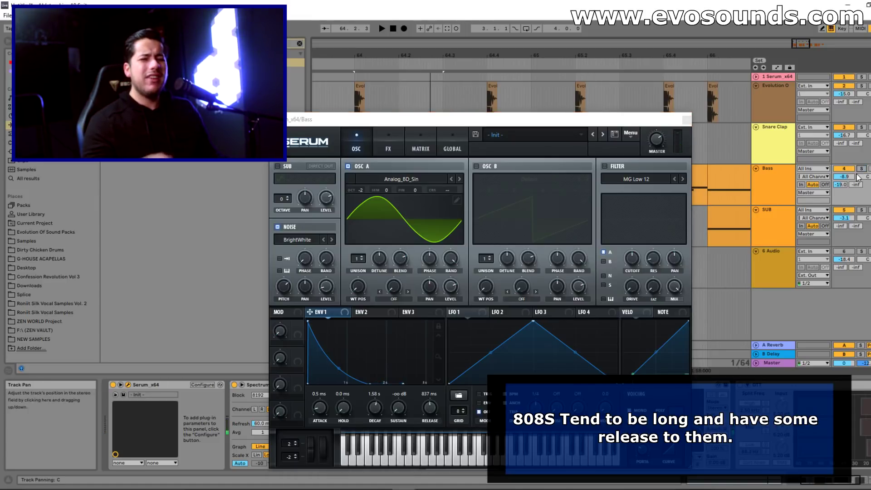
key(space)
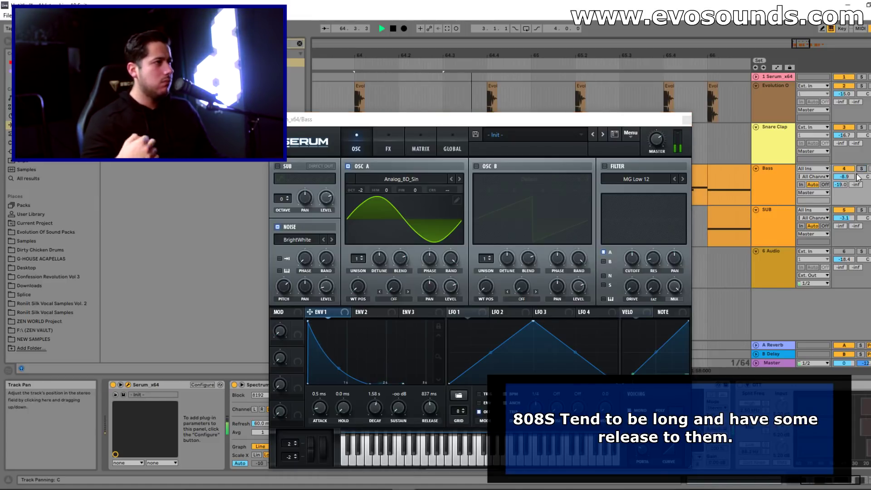
key(space)
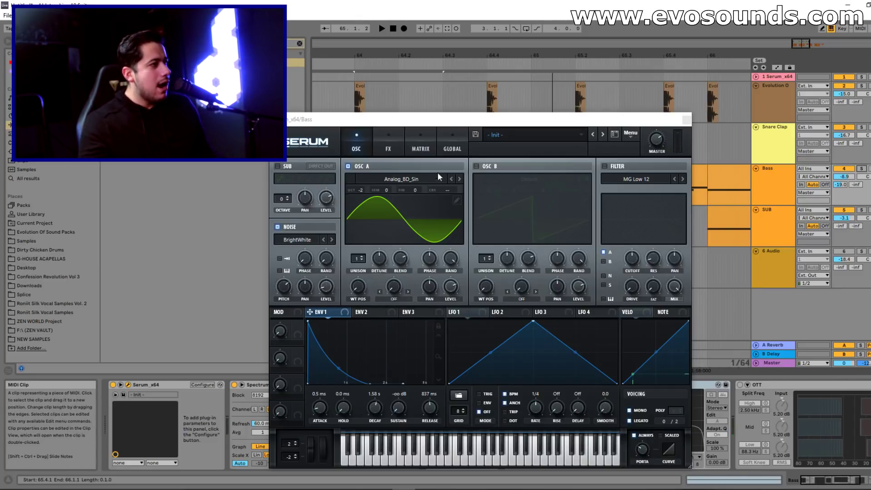
Set envelope 1's sustain to 0.0 dB and its release to 2.7 ms, and play the bass.
drag(405, 415, 470, 299)
drag(418, 419, 407, 435)
key(space)
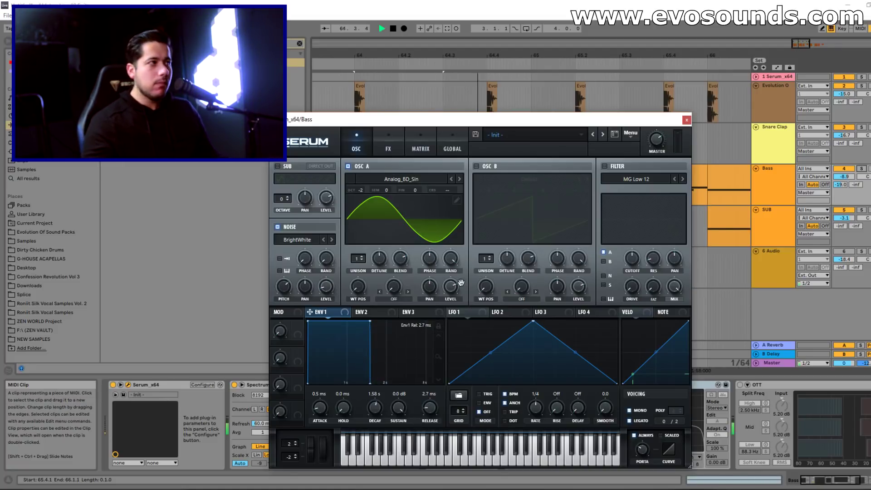
Choose a distortion type for the bass patch, check the noise level and close the synth window.
click(388, 141)
click(447, 183)
click(438, 217)
drag(516, 121, 543, 116)
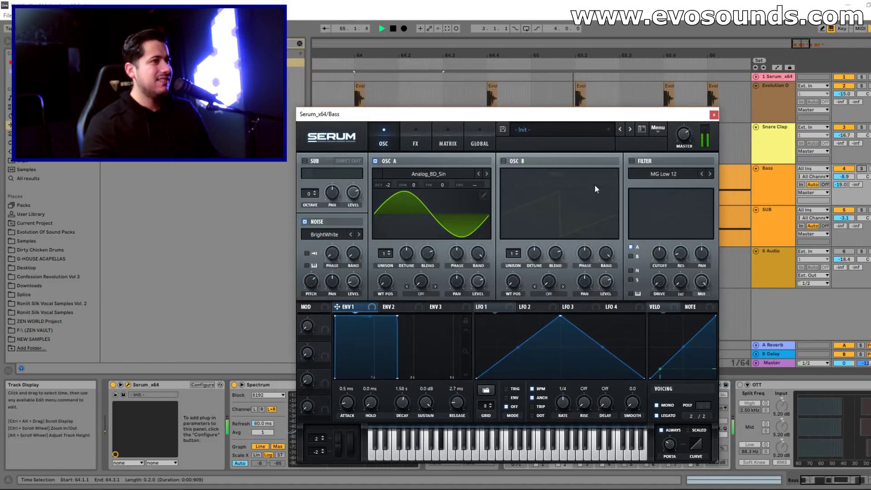
mouse_move(353, 280)
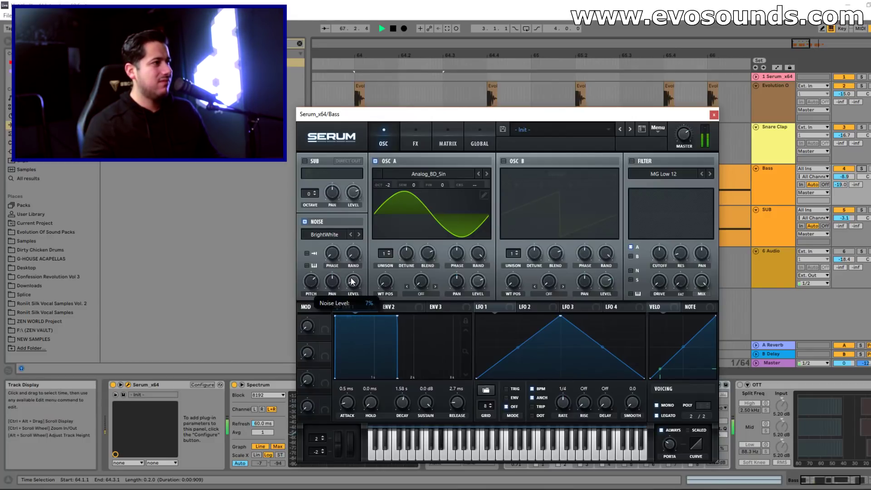
click(714, 116)
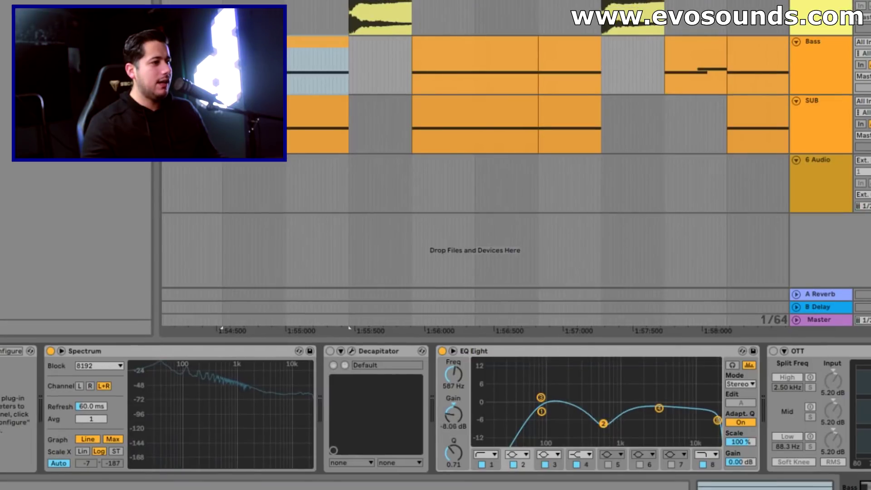
Examine the low cut in the Bass track's EQ Eight and compare it with the SUB track's device chain during playback.
click(542, 412)
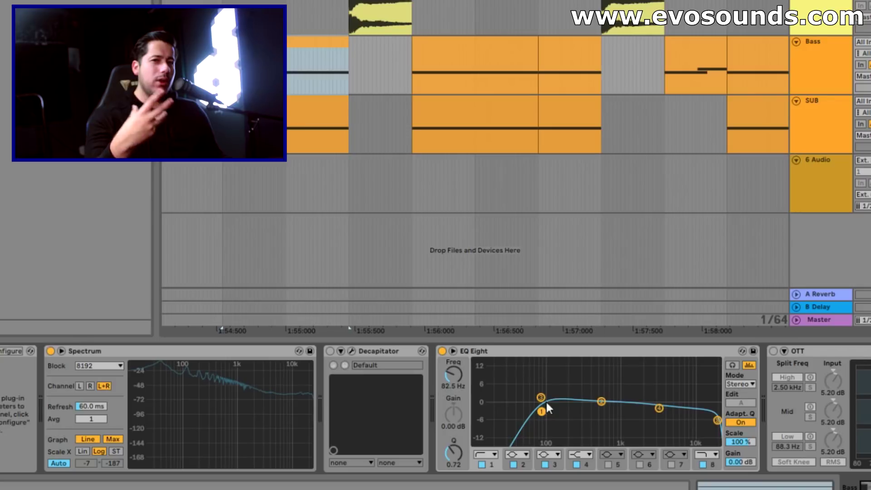
key(space)
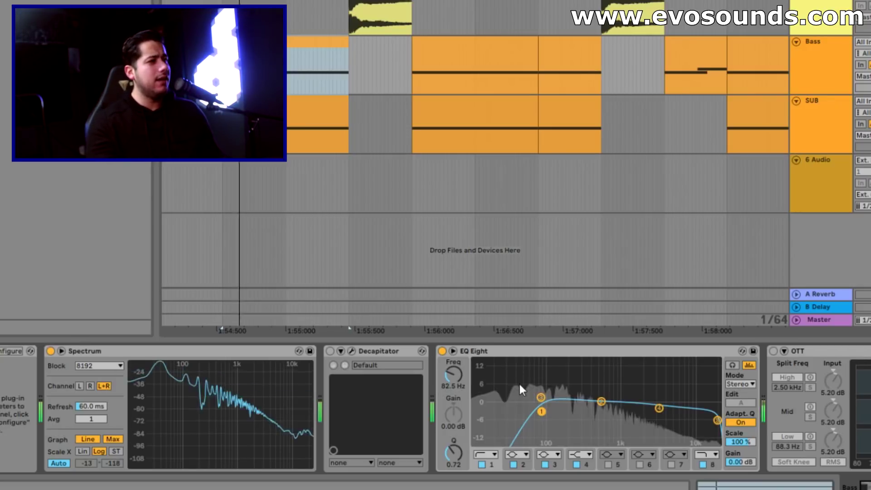
click(830, 104)
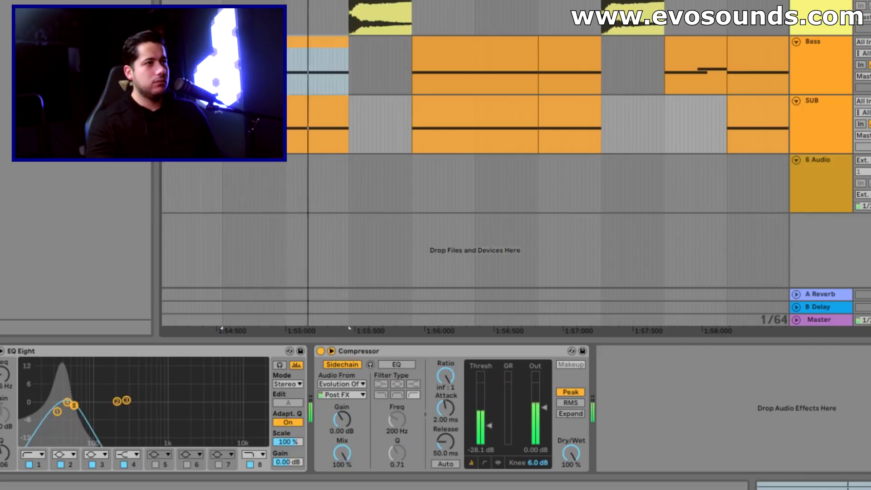
click(850, 62)
Turn on OTT and the Compressor on the Bass track, and set EQ Eight band 2 to -8.06 dB at 880 Hz.
click(773, 350)
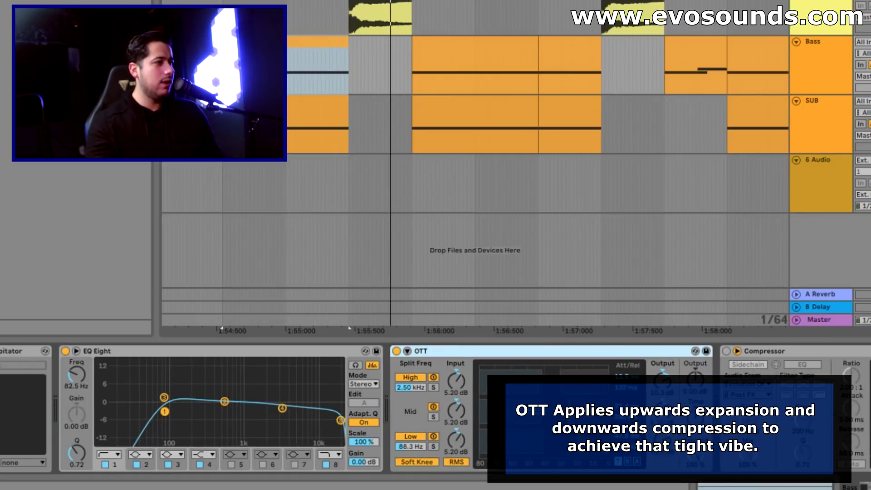
drag(227, 403, 240, 425)
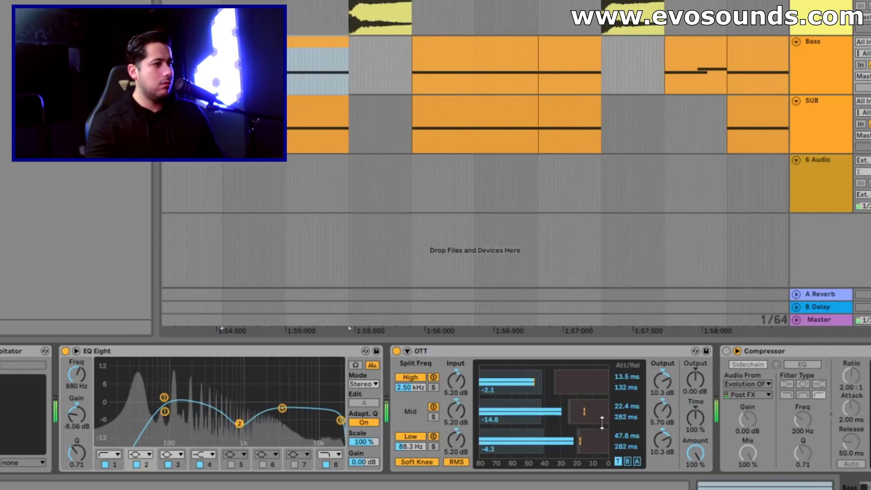
mouse_move(695, 453)
mouse_down()
mouse_move(695, 462)
mouse_move(695, 453)
mouse_up()
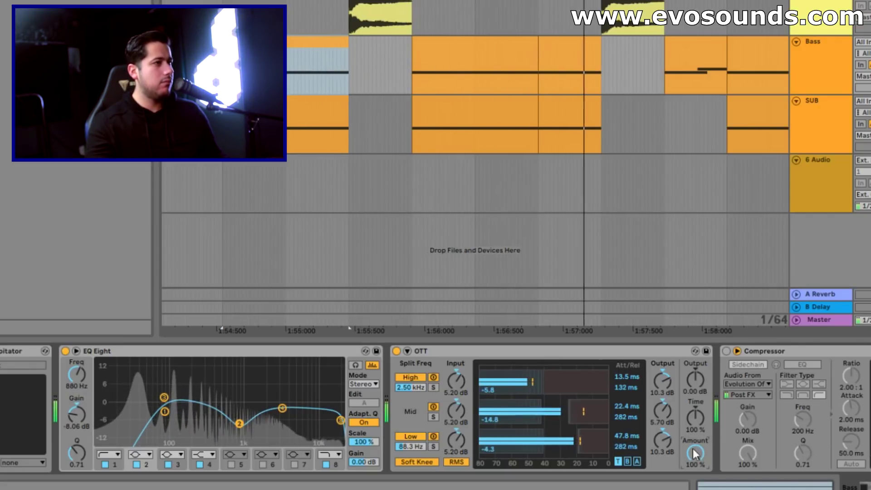
click(726, 350)
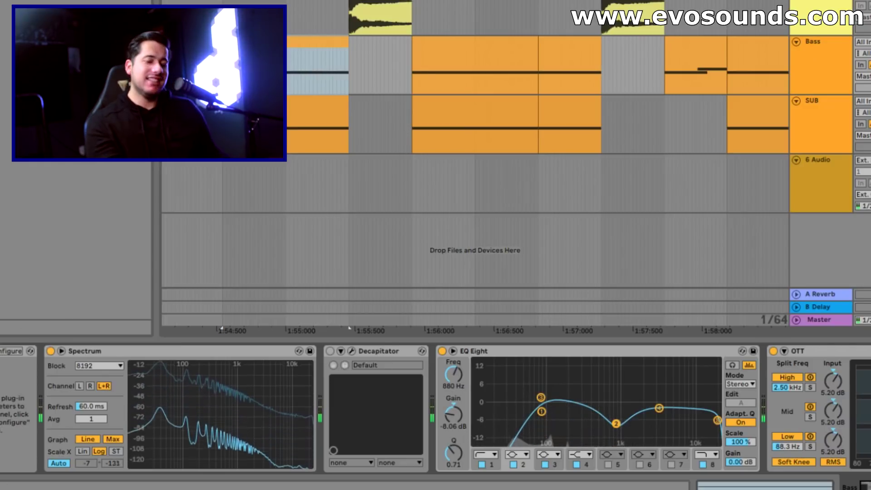
Set the Bass EQ Eight's band 8 high cut to 10.0 kHz and band 4 to -0.87 dB at 2.40 kHz.
click(716, 421)
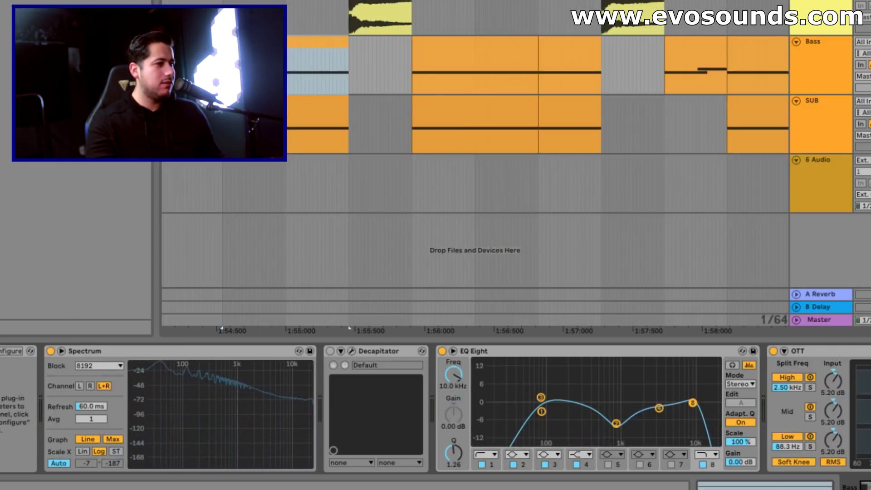
key(space)
drag(692, 402, 647, 404)
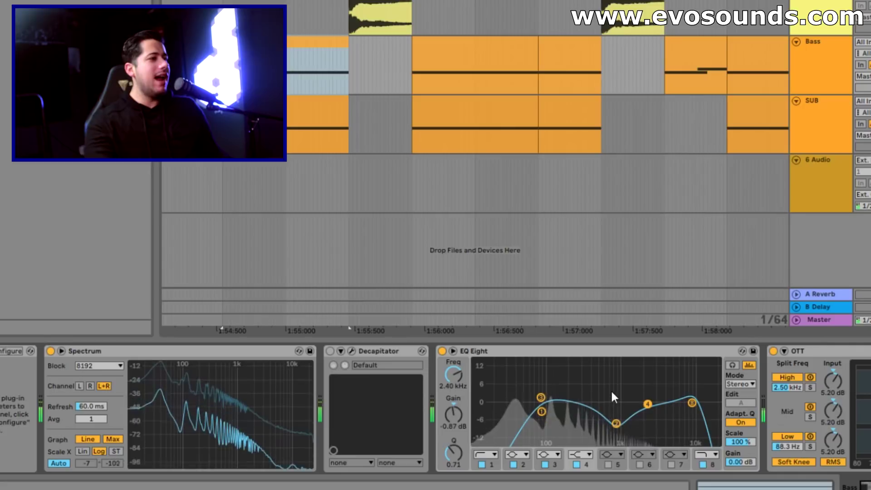
Enable Decapitator on the Bass track, audition its saturation and close the plugin window.
click(351, 351)
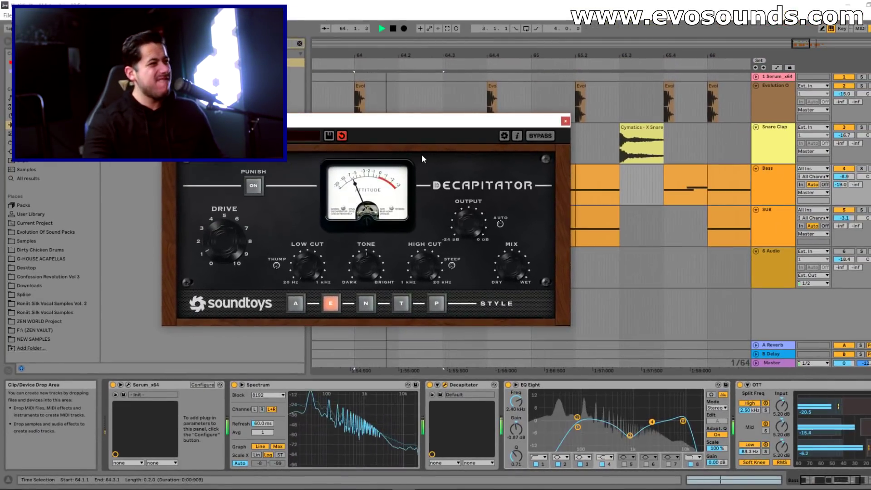
key(space)
click(566, 121)
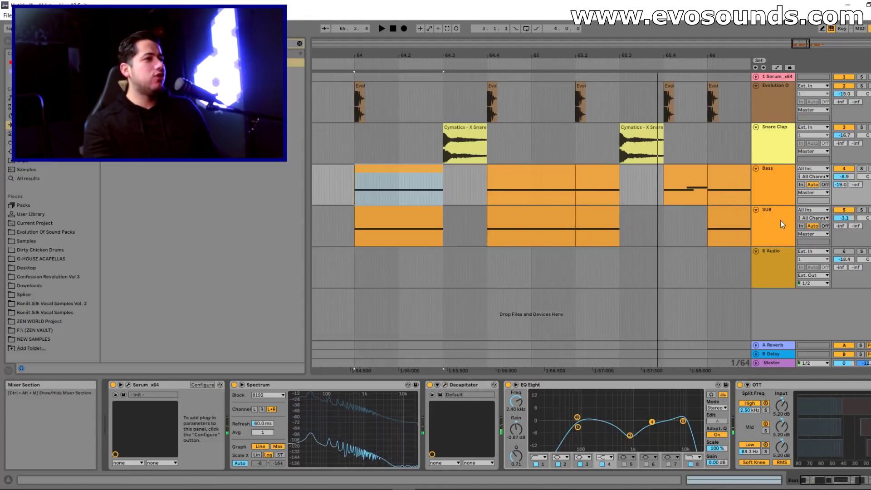
scroll(681, 417, right, 5)
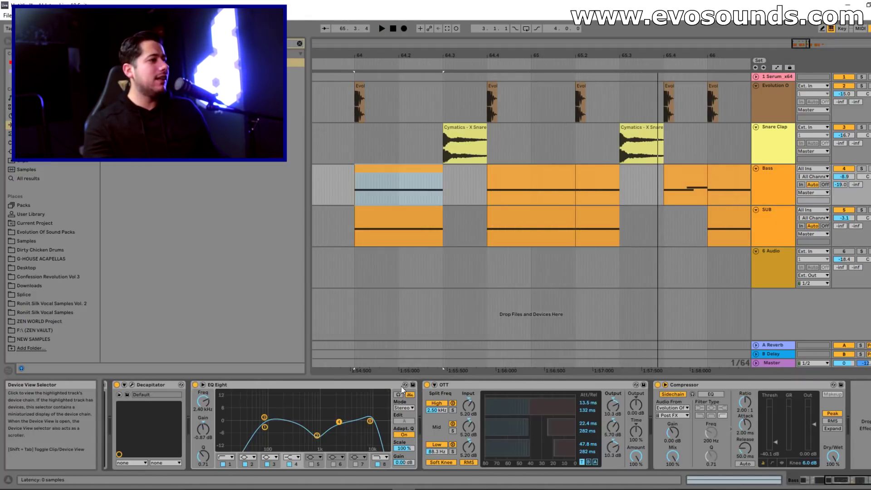
Move EQ Eight after OTT in the Bass track's device chain and audition the new order.
drag(620, 374, 620, 379)
key(space)
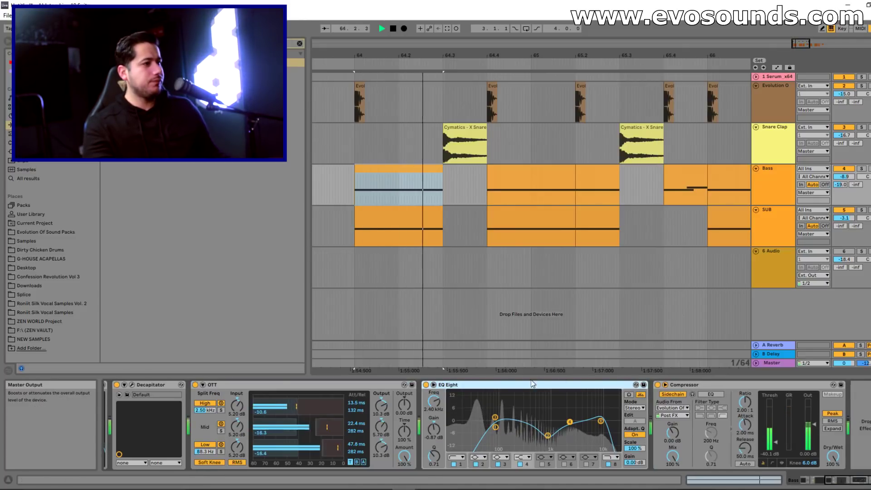
click(786, 169)
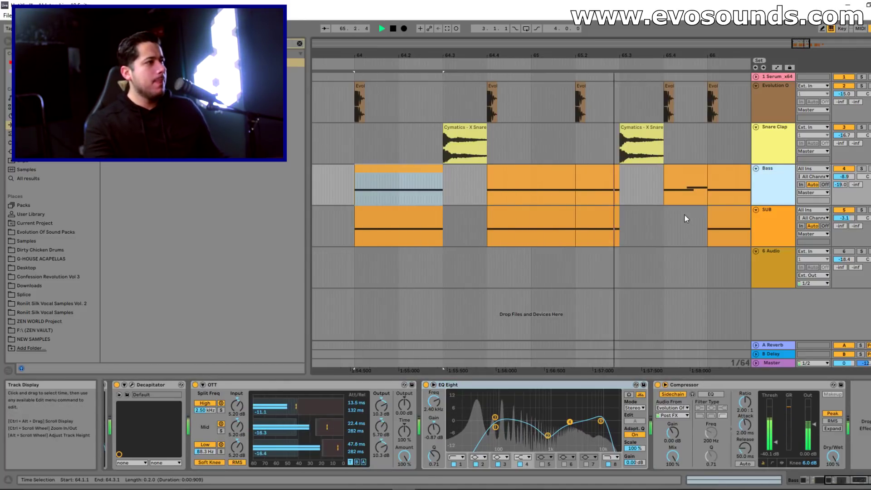
key(space)
drag(805, 45, 806, 41)
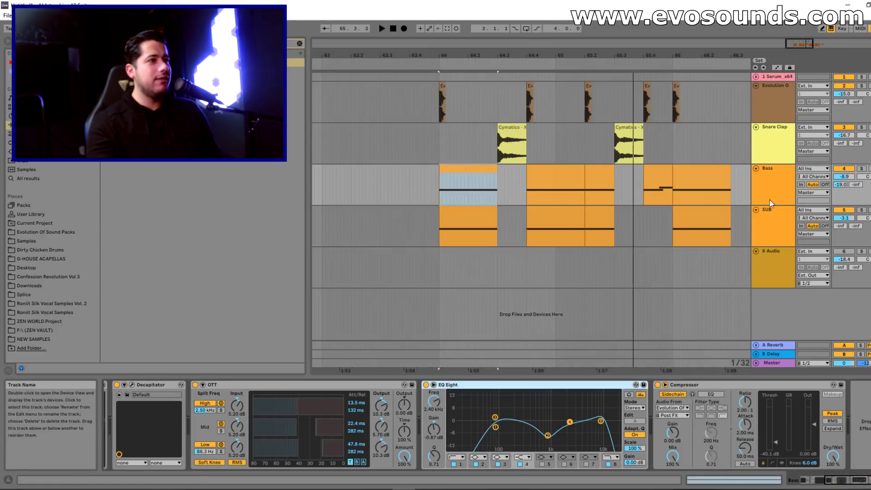
click(777, 220)
click(779, 186)
click(776, 150)
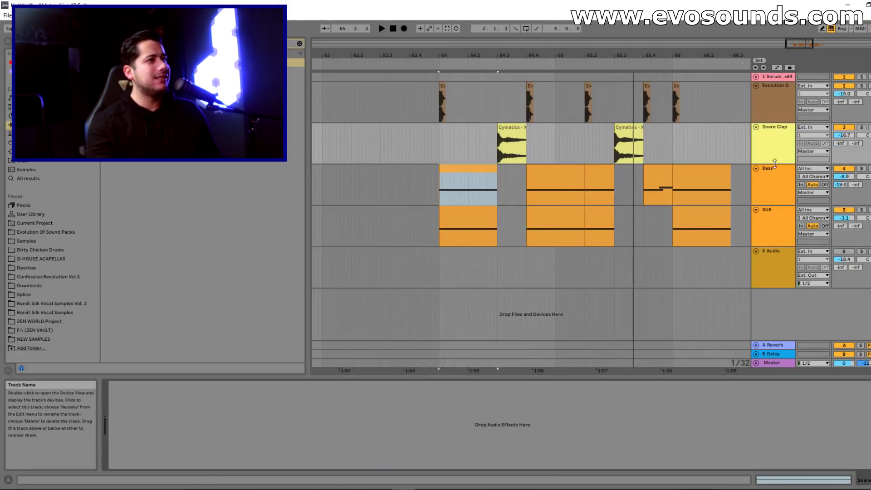
click(767, 236)
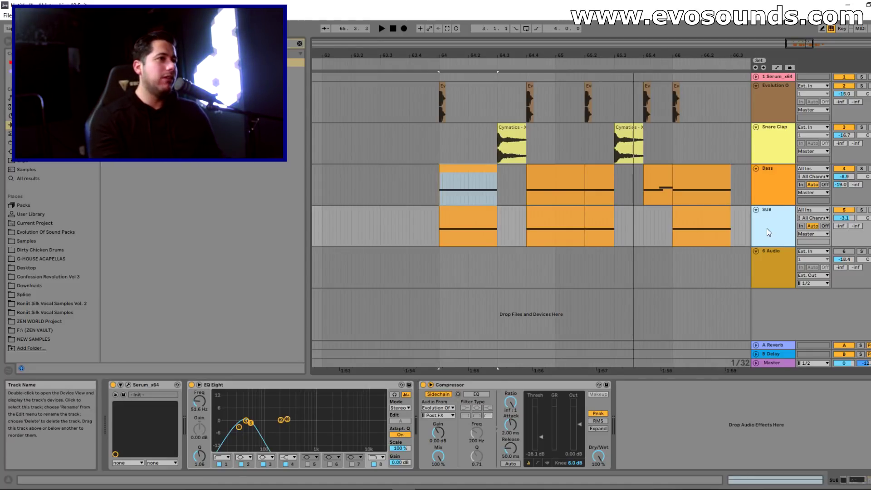
Open the SPAN analyzer from the Master track and place its window over the lower part of the arrangement.
key(Tab)
click(855, 42)
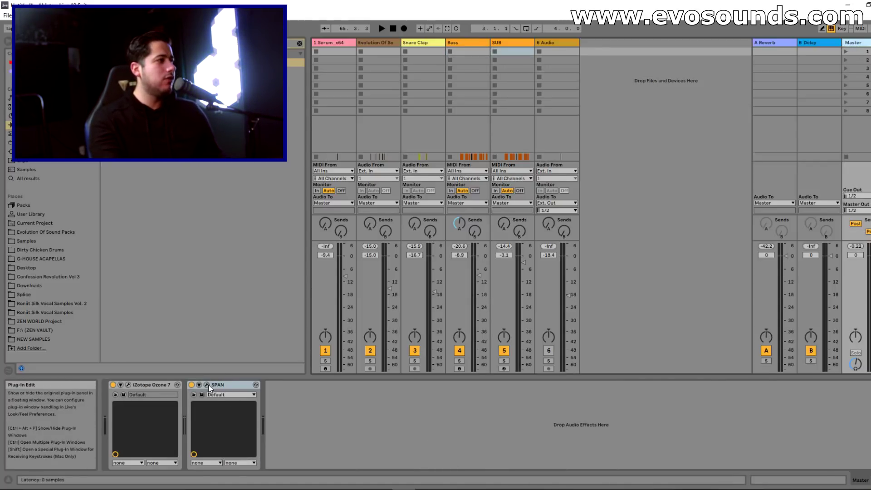
click(206, 384)
key(Tab)
drag(521, 167, 857, 248)
Balance the low end against SPAN during playback, setting the SUB volume to -2.9 dB and the Bass volume to -8.4 dB.
key(space)
key(space)
drag(843, 219, 842, 195)
key(space)
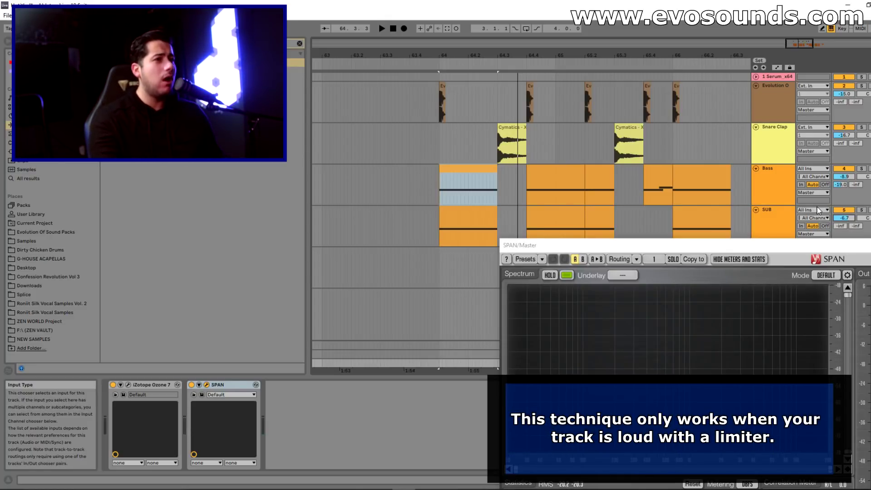
drag(844, 217, 844, 218)
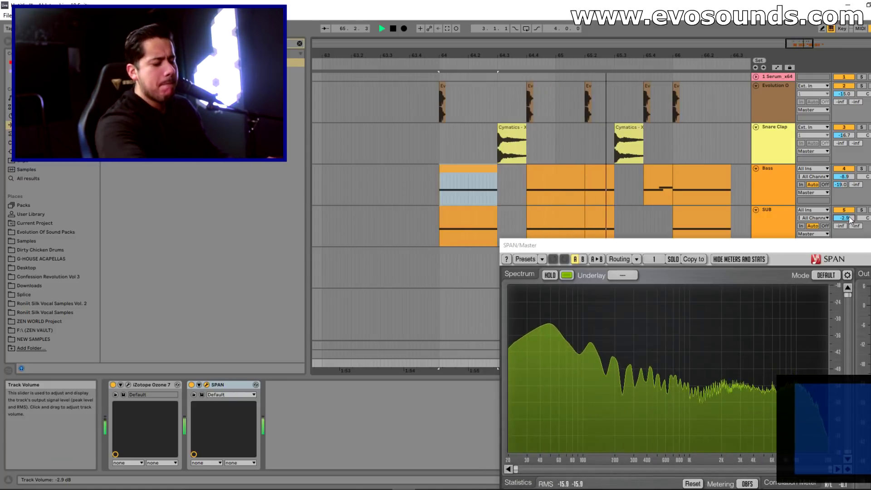
drag(845, 177, 845, 177)
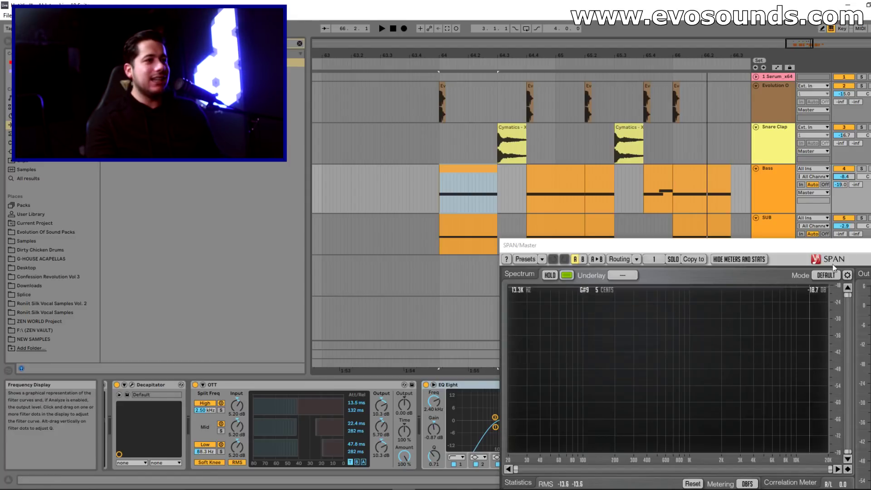
Open Serum on the Bass track, set Env 1 sustain to -oo dB with a 170 ms decay, and audition it.
click(767, 168)
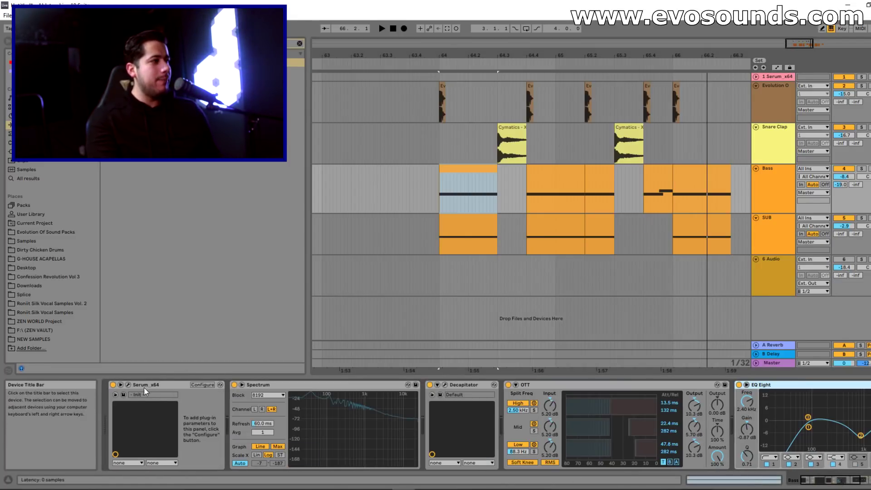
click(128, 385)
drag(425, 403, 392, 414)
key(space)
key(space)
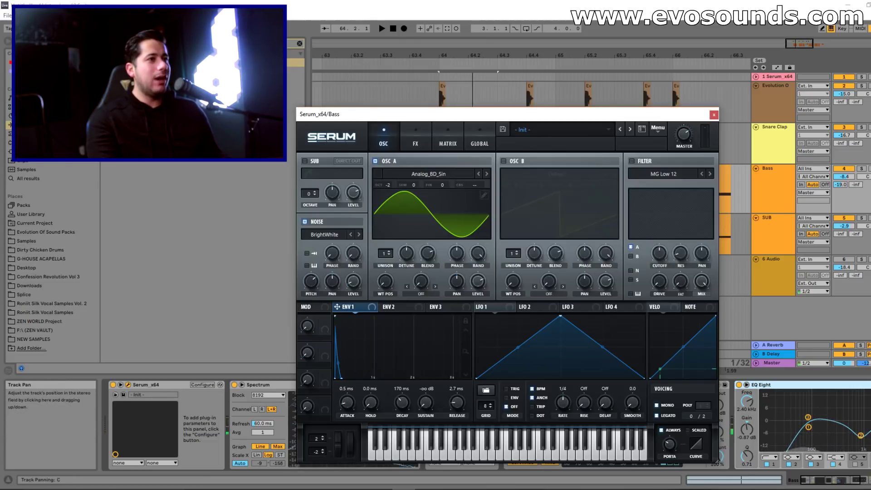
Arm the Bass track, play test notes in the C2 to D3 octave and set Serum's Env 1 decay to 632 ms.
click(771, 227)
click(788, 229)
click(870, 168)
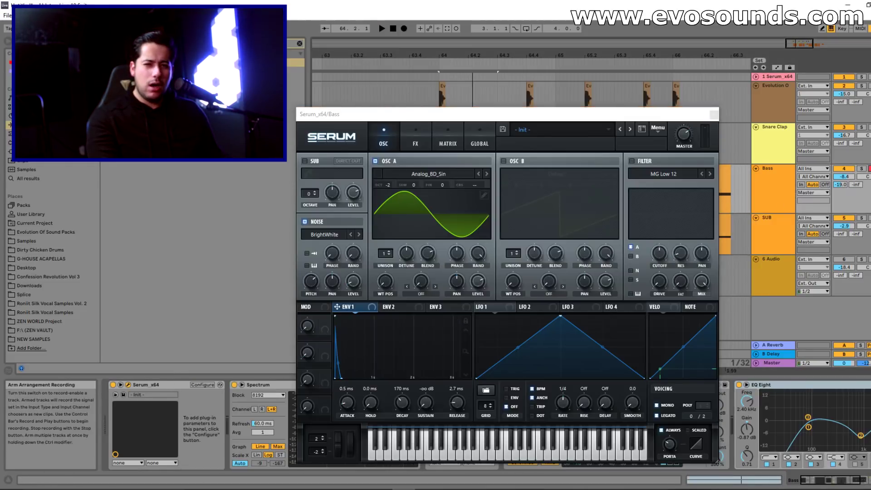
key(s)
key(s)
key(z)
key(s)
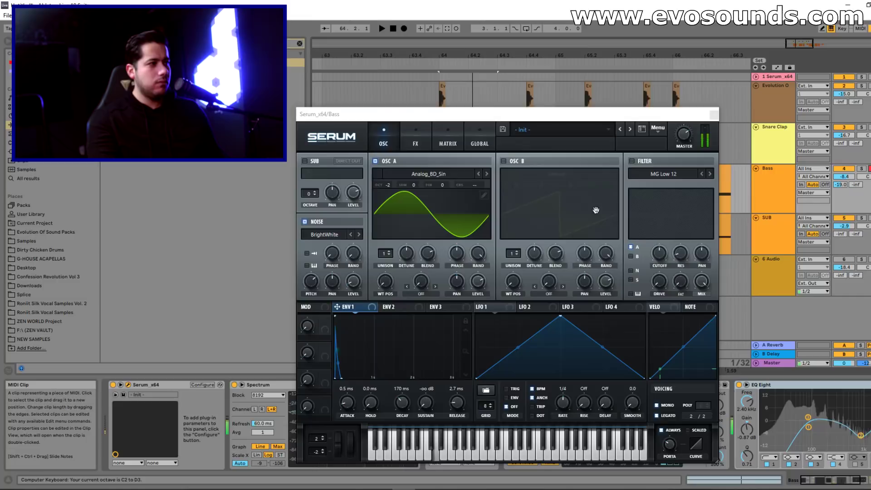
drag(406, 402, 416, 399)
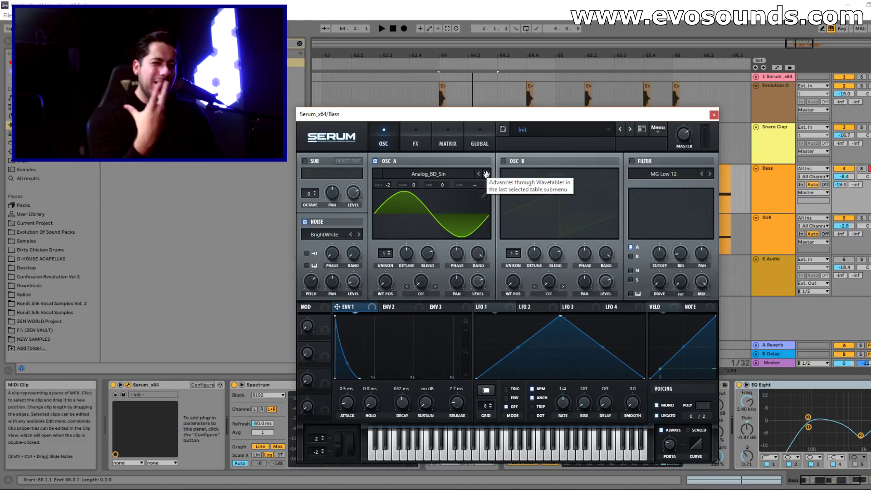
Load the Spectral wavetable Reesey Mess 4 [SL] into Oscillator A and audition it with the arrangement.
click(386, 175)
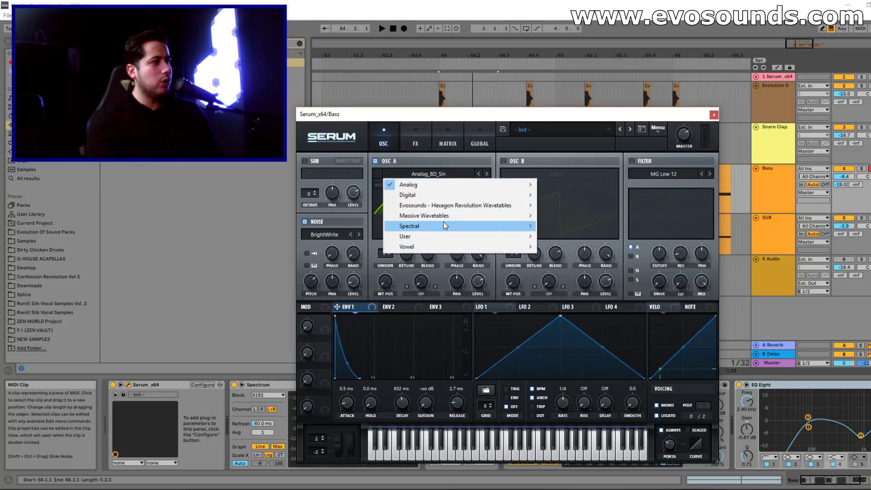
mouse_move(442, 225)
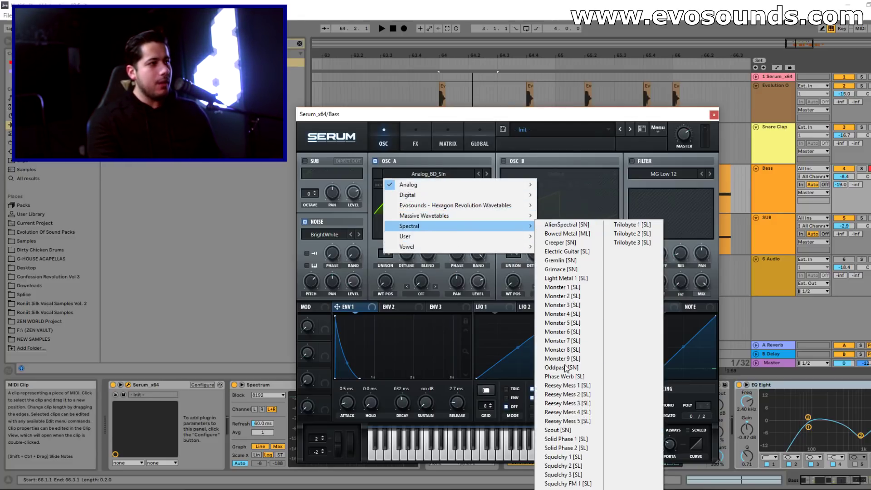
click(575, 414)
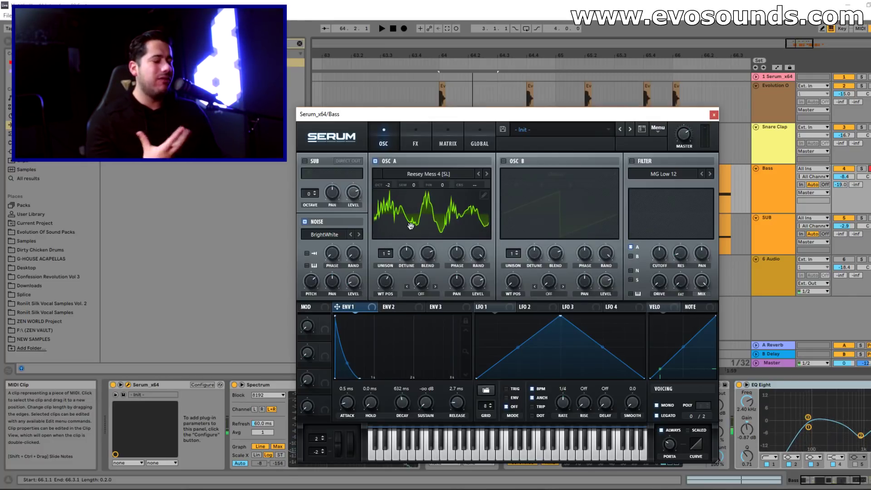
key(space)
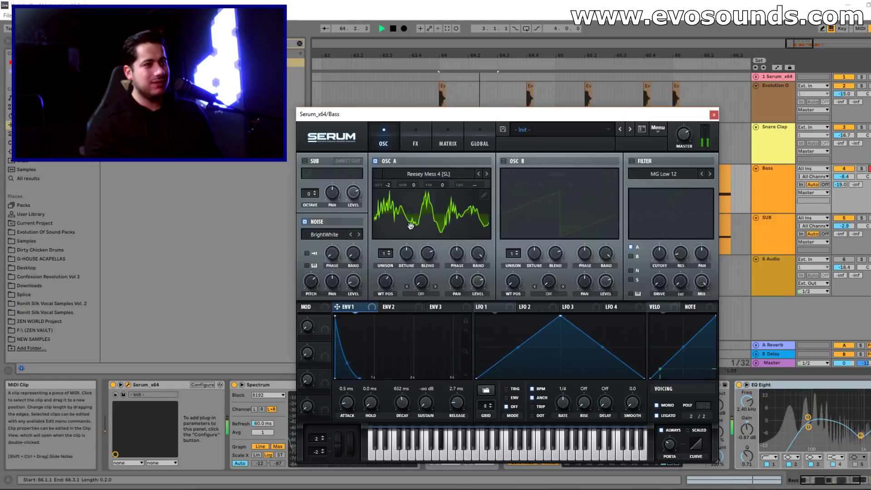
key(space)
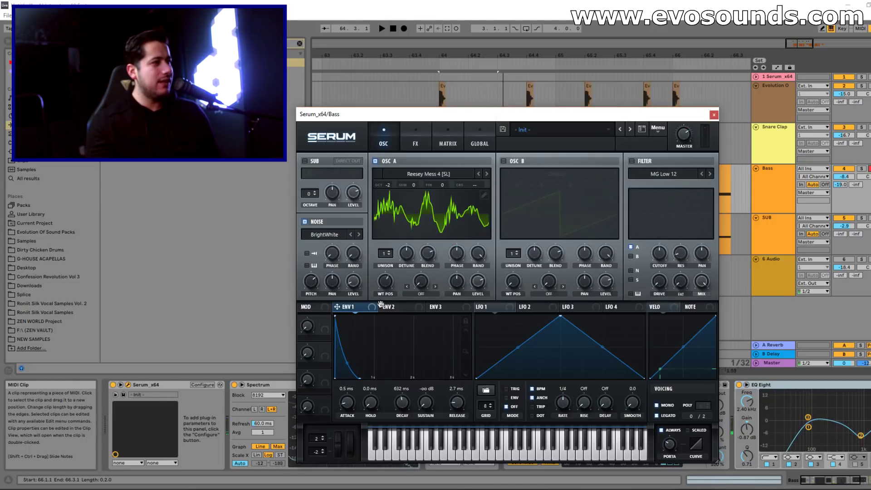